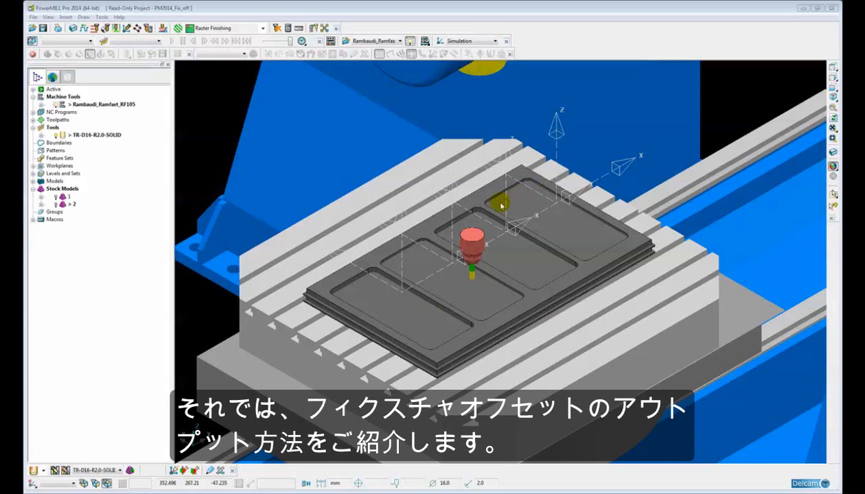
- Make part levels 1, 2, 3 and 4 visible so all four parts sit on the fixtures
{"action": "middle_click_drag", "start_coordinate": [468, 214], "coordinate": [478, 246]}
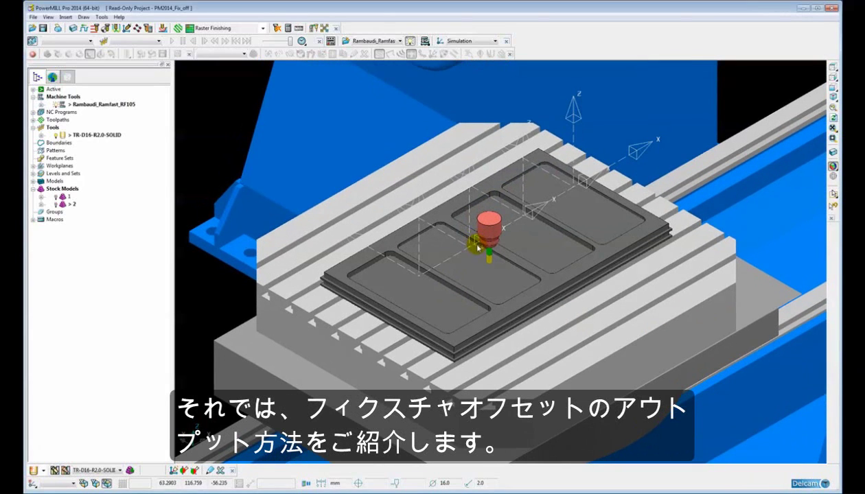
{"action": "scroll", "coordinate": [476, 287], "scroll_direction": "up", "scroll_amount": 3}
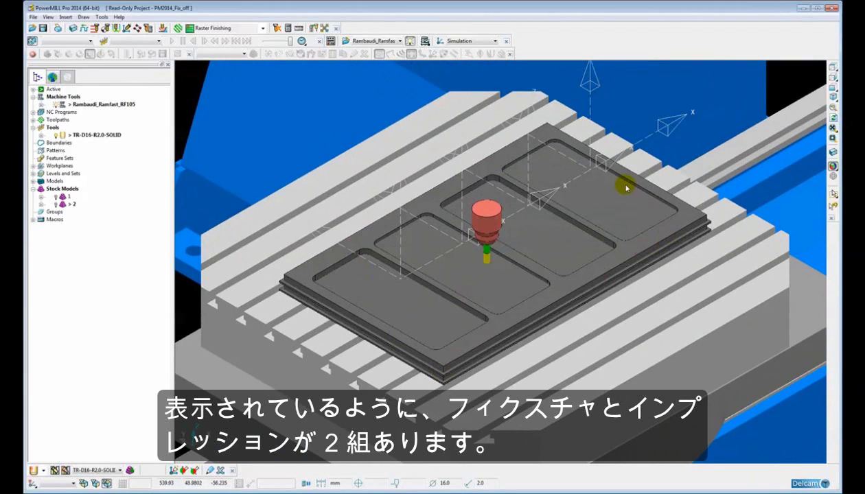
{"action": "double_click", "coordinate": [39, 173]}
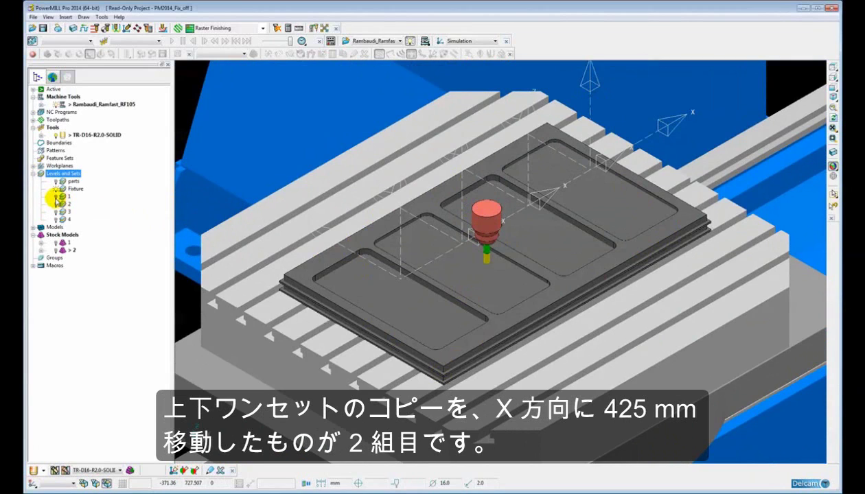
{"action": "left_click", "coordinate": [56, 197]}
{"action": "left_click", "coordinate": [56, 204]}
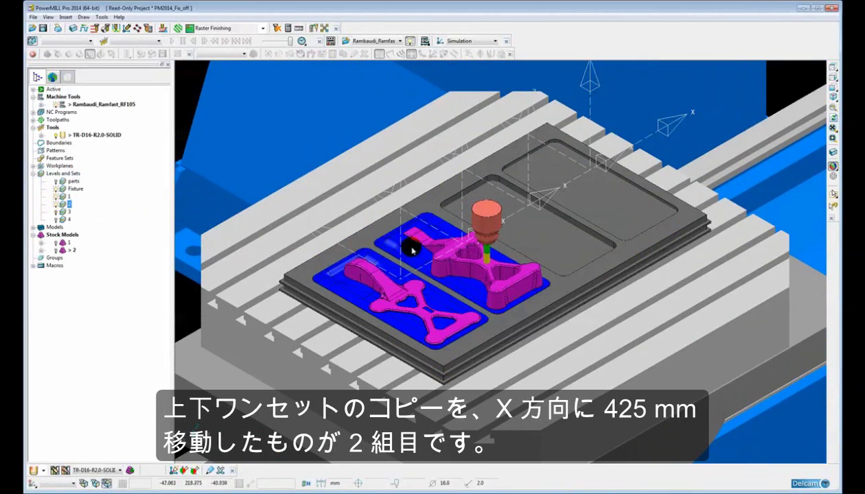
{"action": "left_click", "coordinate": [55, 211]}
{"action": "left_click", "coordinate": [56, 219]}
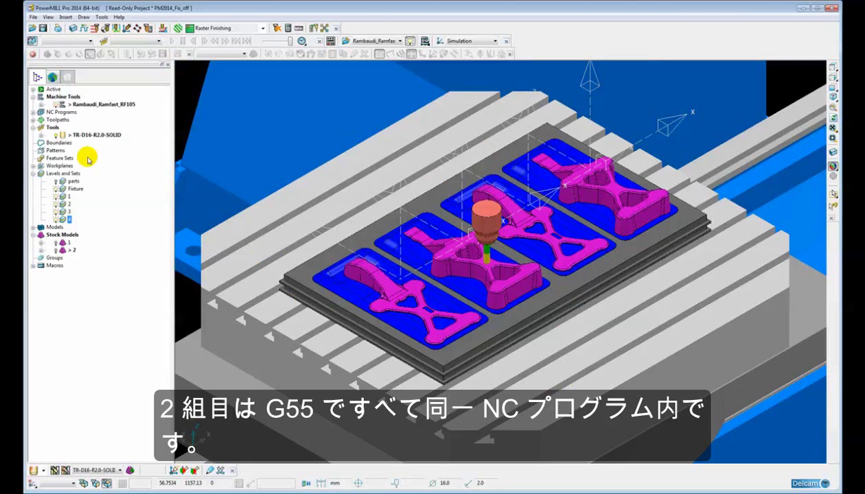
- Create NC program 1 and expand the Toolpaths and Machine Top folders
{"action": "left_click", "coordinate": [33, 112]}
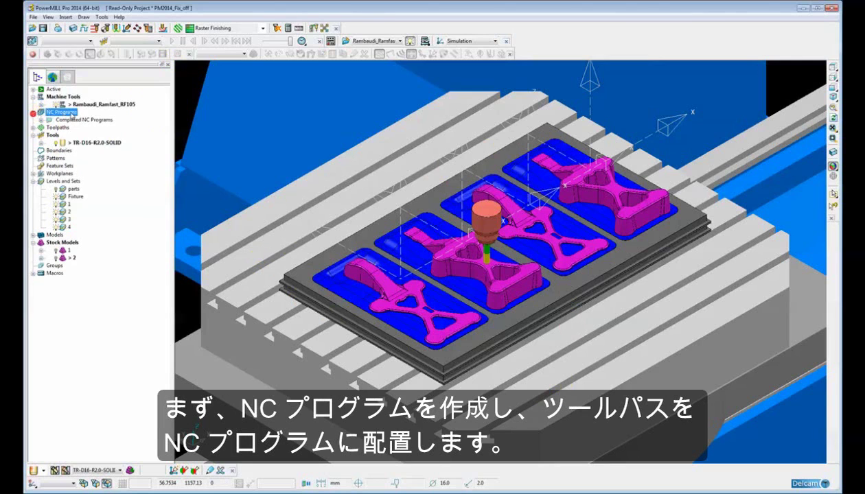
{"action": "right_click", "coordinate": [69, 113]}
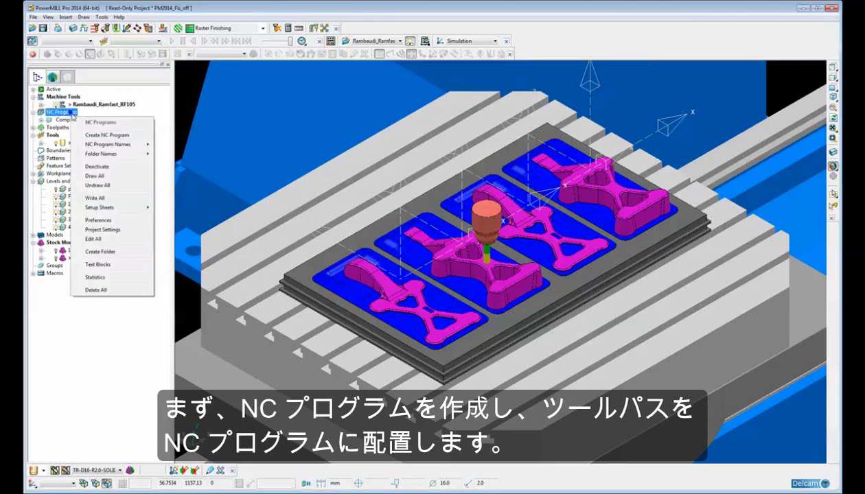
{"action": "left_click", "coordinate": [103, 134]}
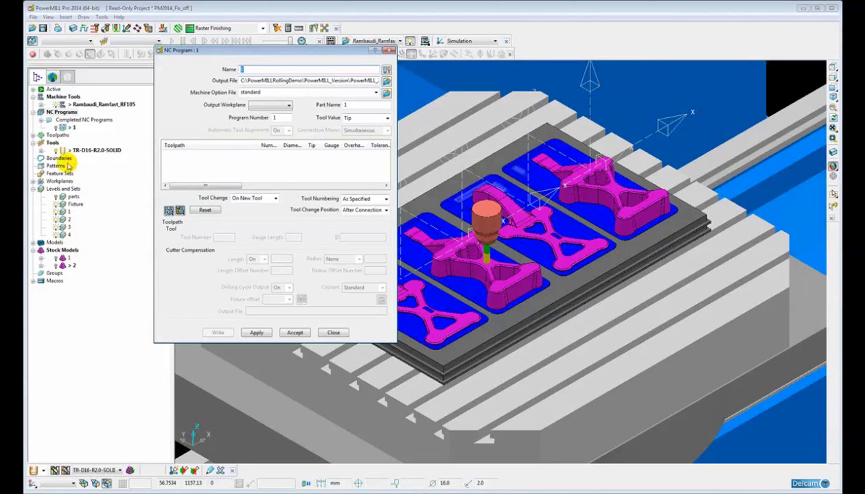
{"action": "left_click", "coordinate": [33, 135]}
{"action": "left_click", "coordinate": [41, 150]}
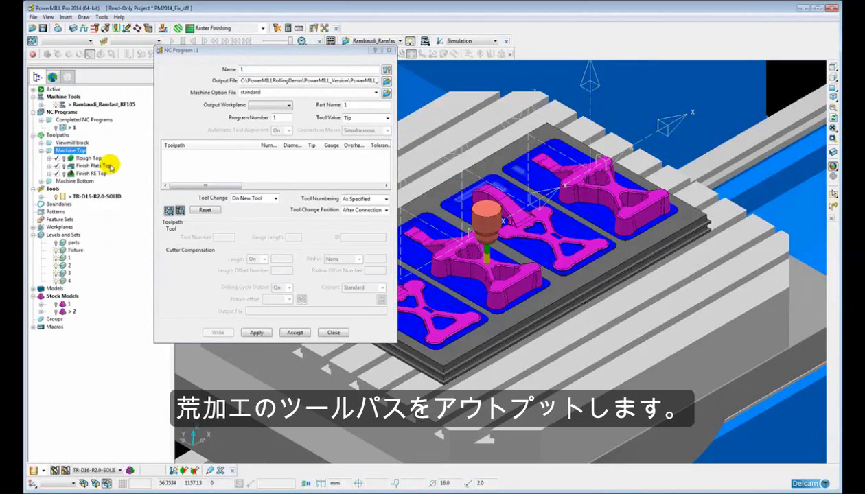
- Add the Rough Top toolpath to NC program 1 and display it on the part
{"action": "left_click", "coordinate": [68, 158]}
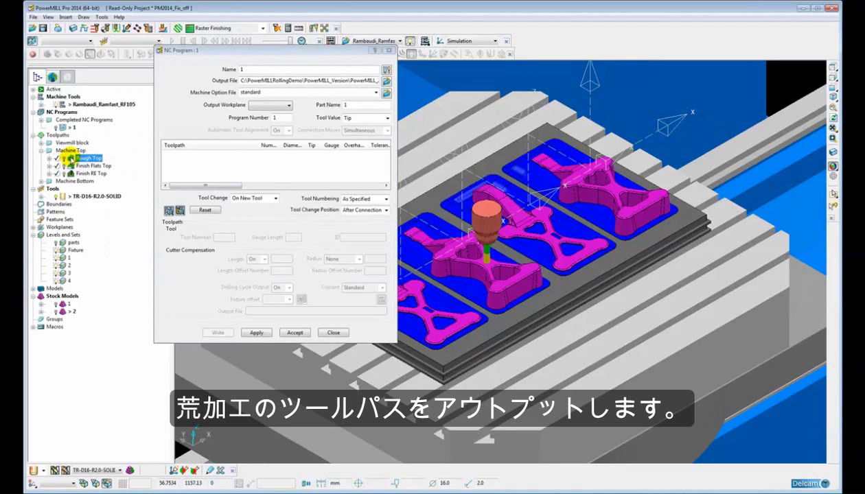
{"action": "left_click_drag", "start_coordinate": [69, 158], "coordinate": [67, 125]}
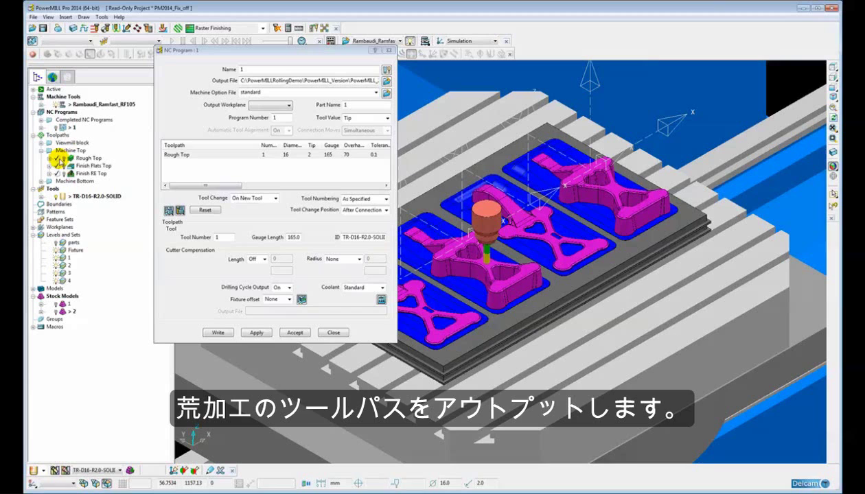
{"action": "left_click", "coordinate": [63, 158]}
{"action": "middle_click_drag", "start_coordinate": [481, 295], "coordinate": [608, 302]}
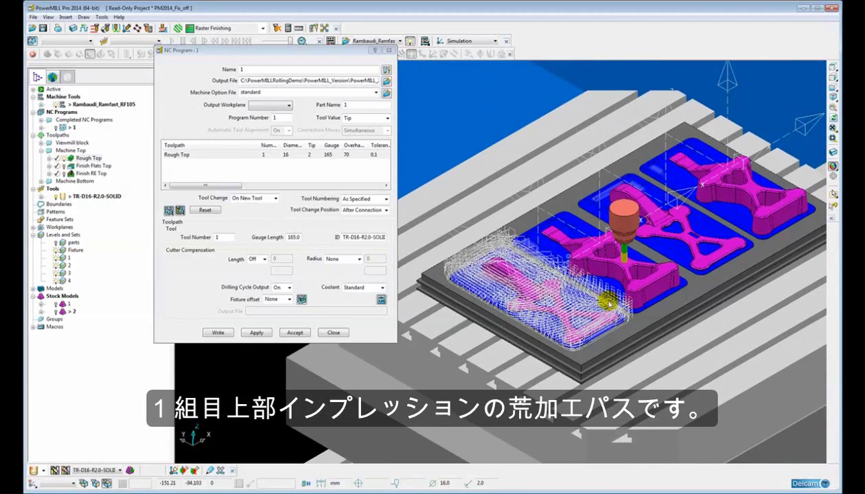
{"action": "scroll", "coordinate": [604, 306], "scroll_direction": "up", "scroll_amount": 2}
{"action": "scroll", "coordinate": [642, 342], "scroll_direction": "up", "scroll_amount": 2}
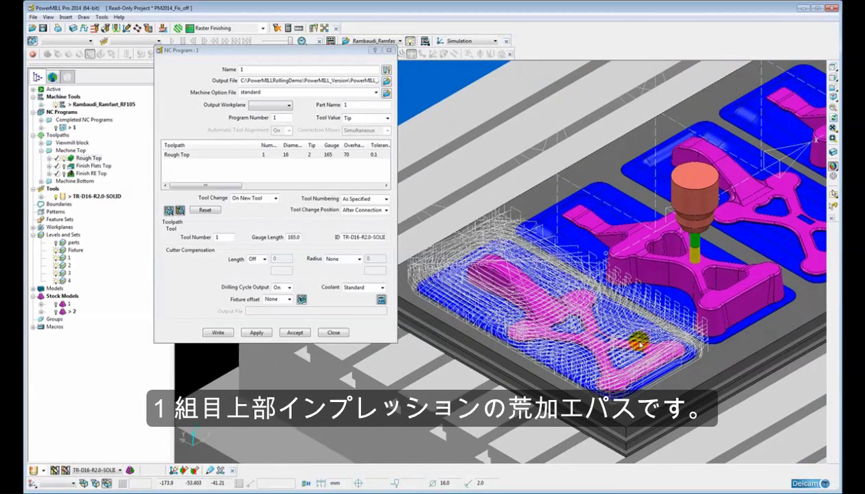
{"action": "middle_click_drag", "start_coordinate": [638, 341], "coordinate": [604, 328]}
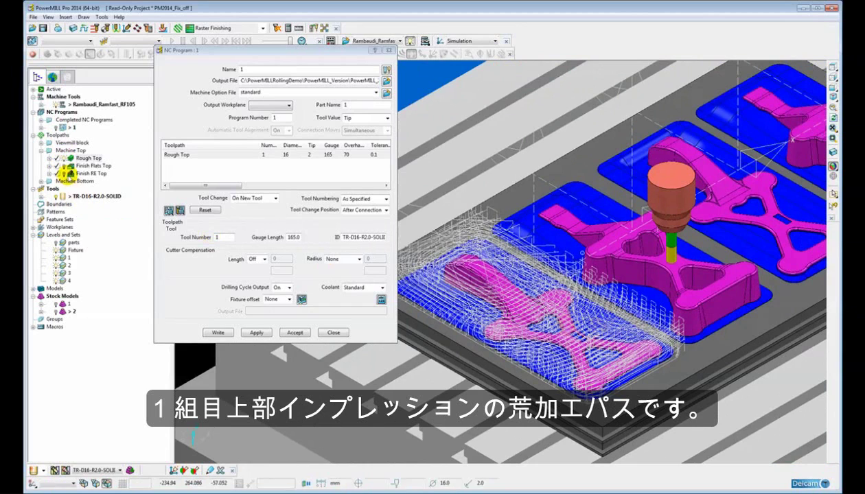
- Add the Rough Bottom toolpath from the Machine Bottom folder to NC program 1
{"action": "left_click", "coordinate": [40, 181]}
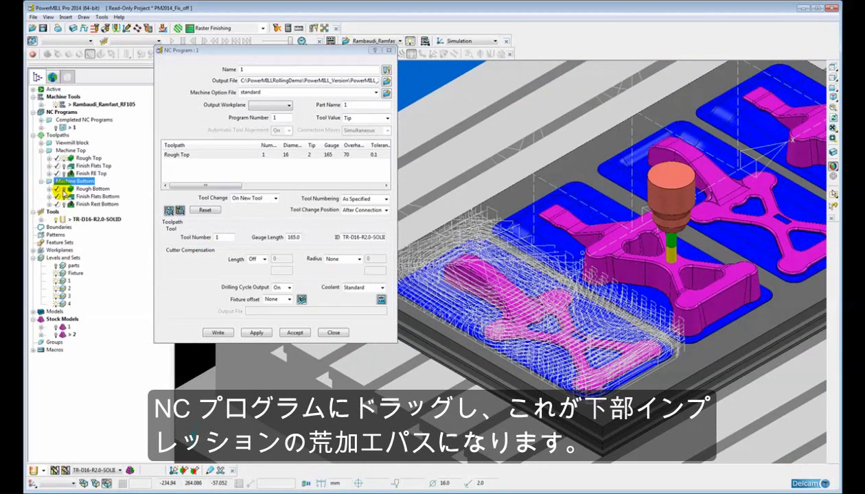
{"action": "left_click", "coordinate": [63, 190]}
{"action": "left_click_drag", "start_coordinate": [69, 186], "coordinate": [66, 128]}
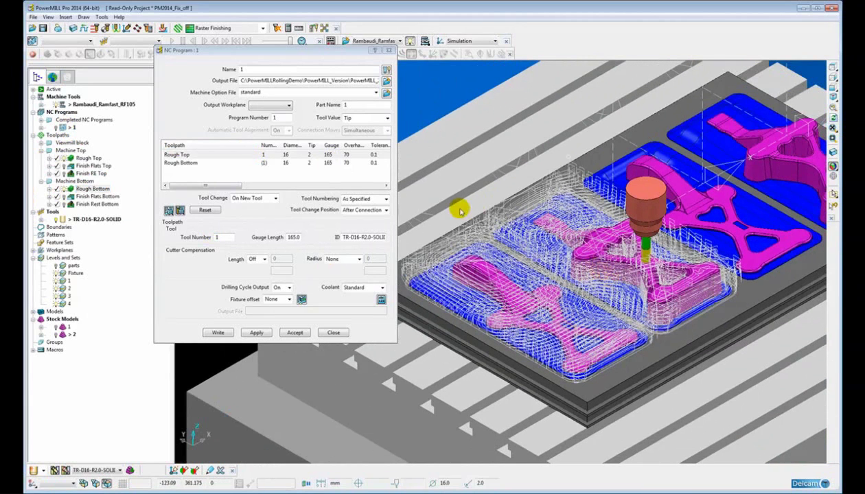
{"action": "middle_click_drag", "start_coordinate": [589, 252], "coordinate": [556, 267], "text": "shift"}
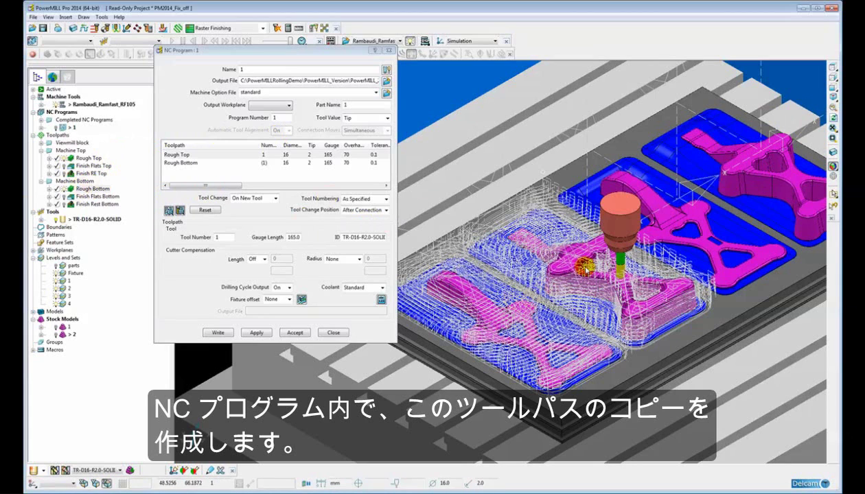
- Add second copies of Rough Top and Rough Bottom to NC program 1
{"action": "left_click_drag", "start_coordinate": [83, 189], "coordinate": [65, 128]}
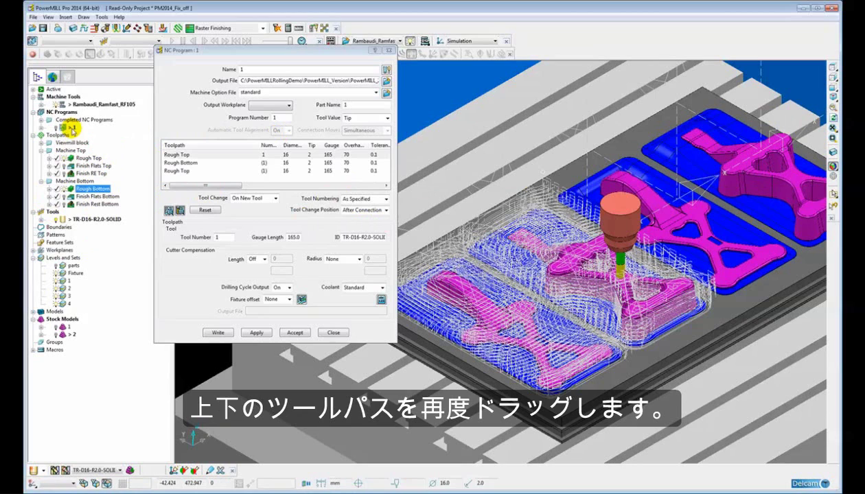
{"action": "left_click_drag", "start_coordinate": [68, 188], "coordinate": [69, 128]}
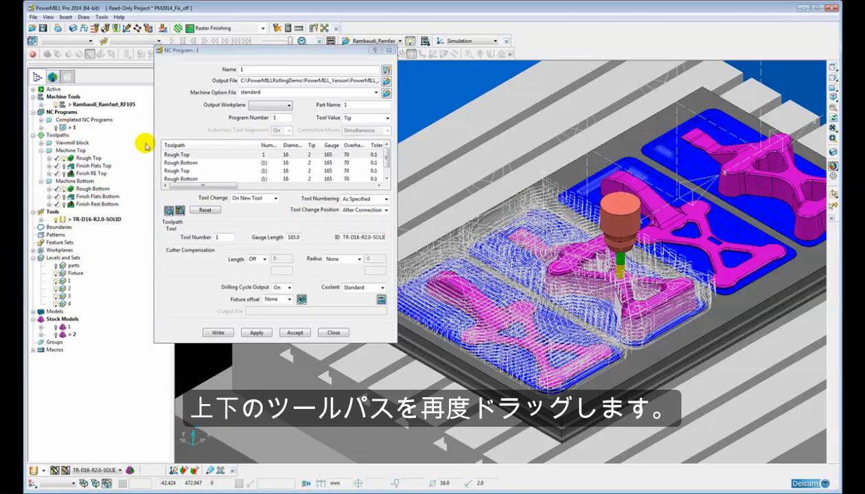
{"action": "left_click", "coordinate": [182, 162]}
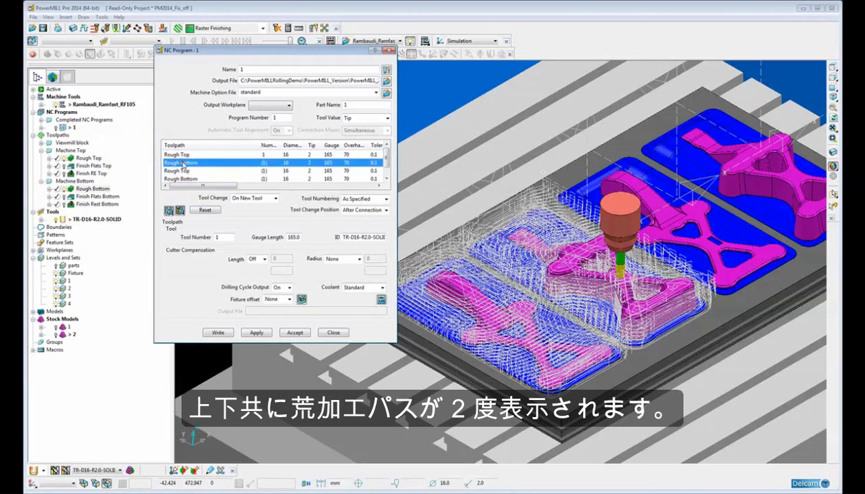
{"action": "left_click", "coordinate": [206, 178]}
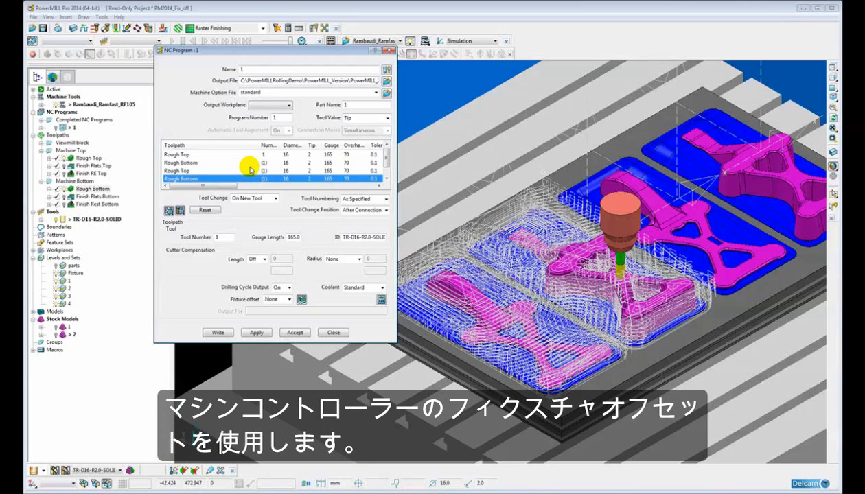
{"action": "left_click", "coordinate": [747, 176]}
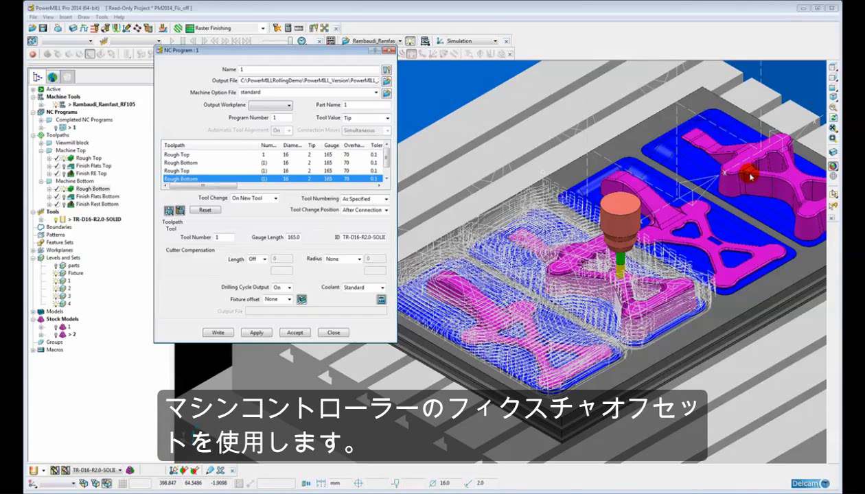
- Define fixture offsets G54 and G55 in the NC program's notes
{"action": "left_click", "coordinate": [289, 300]}
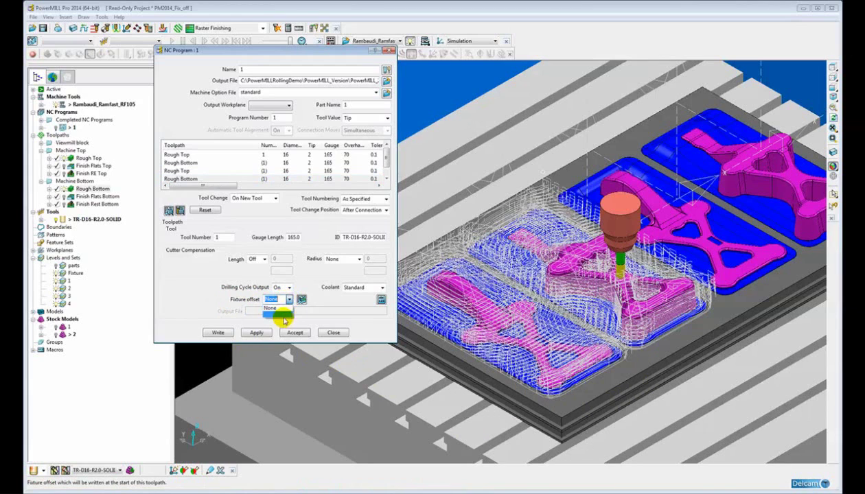
{"action": "left_click", "coordinate": [303, 299]}
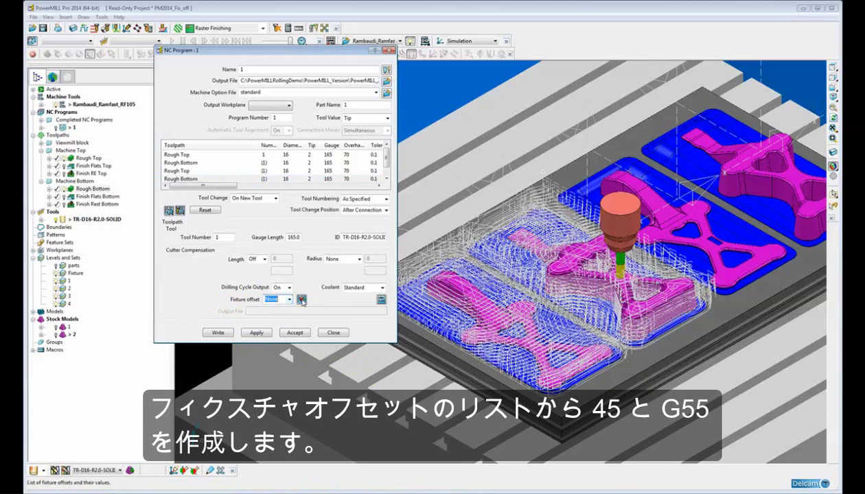
{"action": "left_click", "coordinate": [302, 299]}
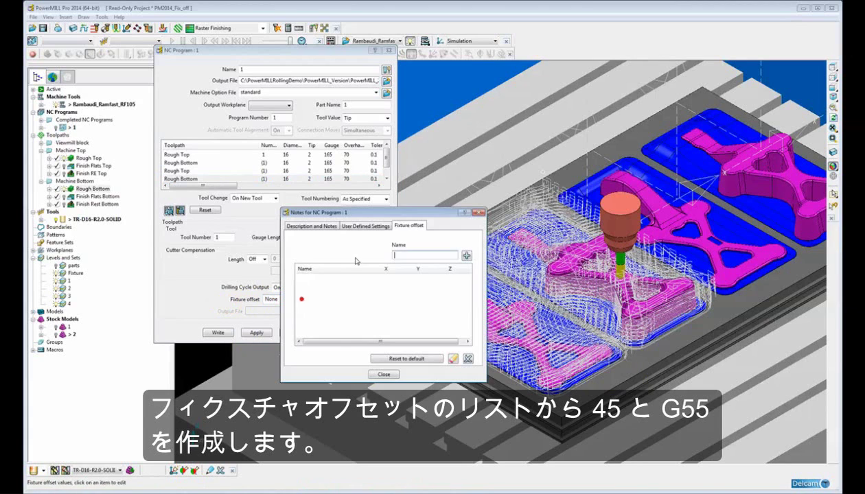
{"action": "left_click", "coordinate": [404, 255]}
{"action": "type", "text": "G54"}
{"action": "left_click", "coordinate": [466, 256]}
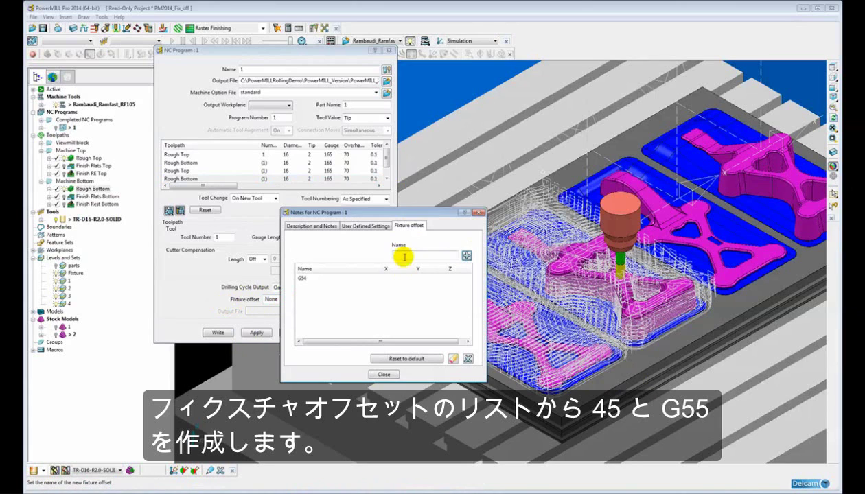
{"action": "left_click", "coordinate": [403, 256]}
{"action": "type", "text": "G55"}
{"action": "left_click", "coordinate": [466, 255]}
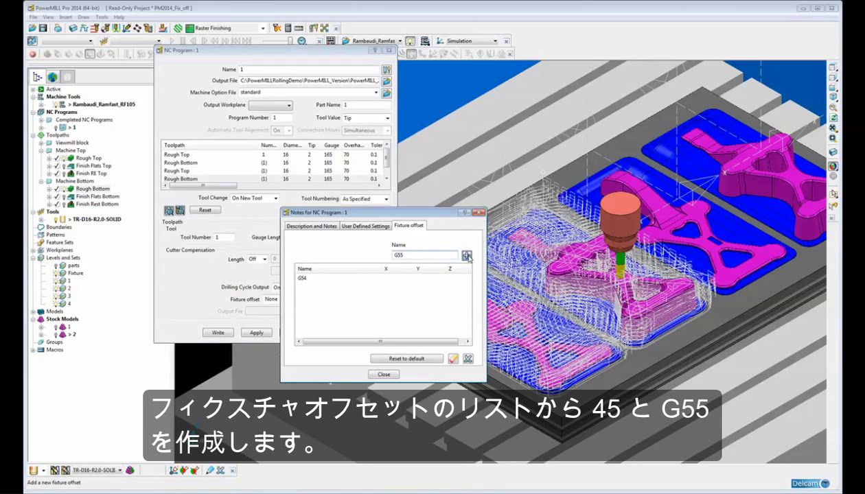
- Enter 0 for the X, Y and Z values of G54 and G55
{"action": "left_click", "coordinate": [395, 278]}
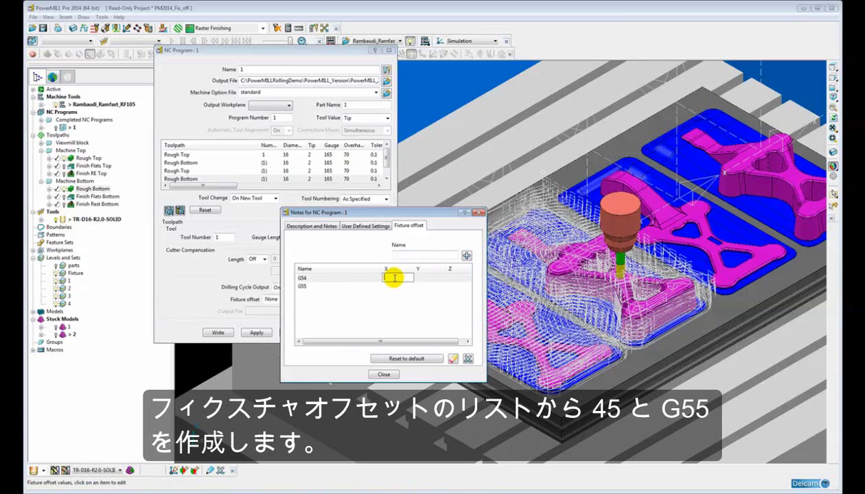
{"action": "left_click", "coordinate": [415, 278]}
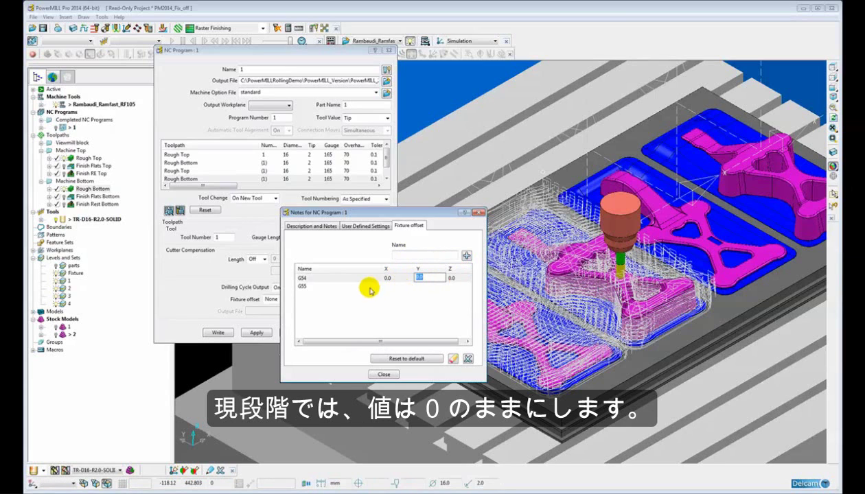
{"action": "left_click", "coordinate": [386, 286]}
{"action": "type", "text": "0"}
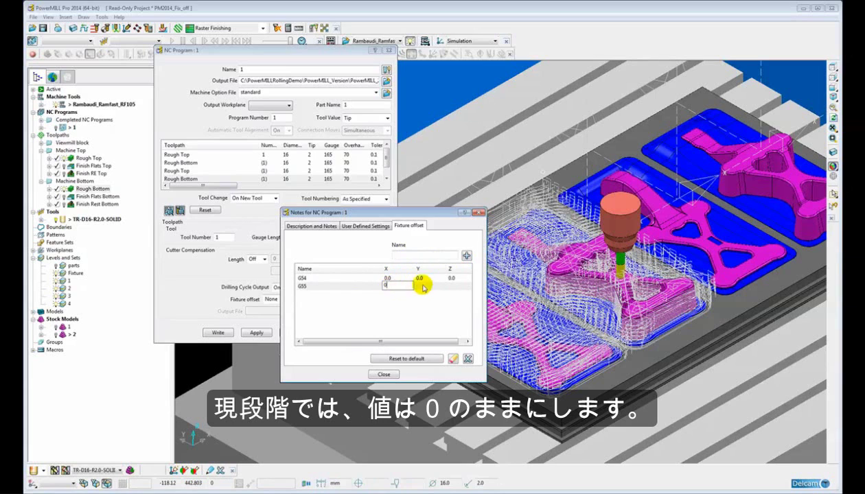
{"action": "left_click", "coordinate": [420, 286]}
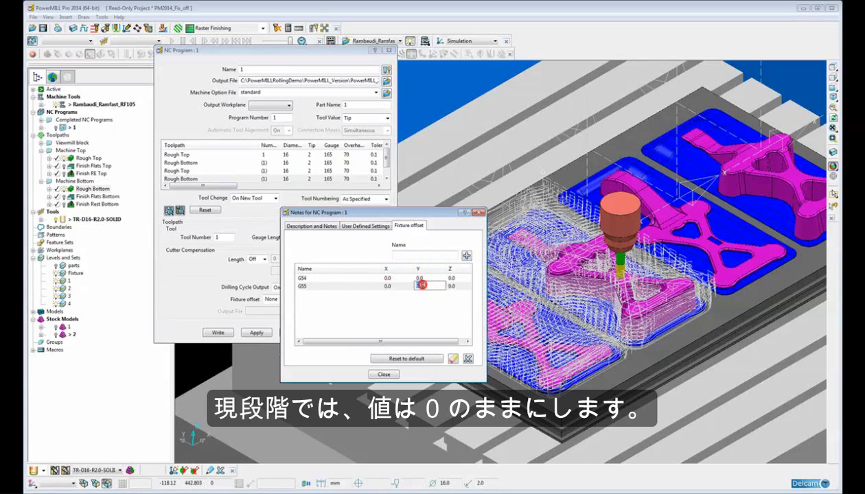
- Assign fixture offset G54 to the first Rough Top and first Rough Bottom entries
{"action": "left_click", "coordinate": [382, 375]}
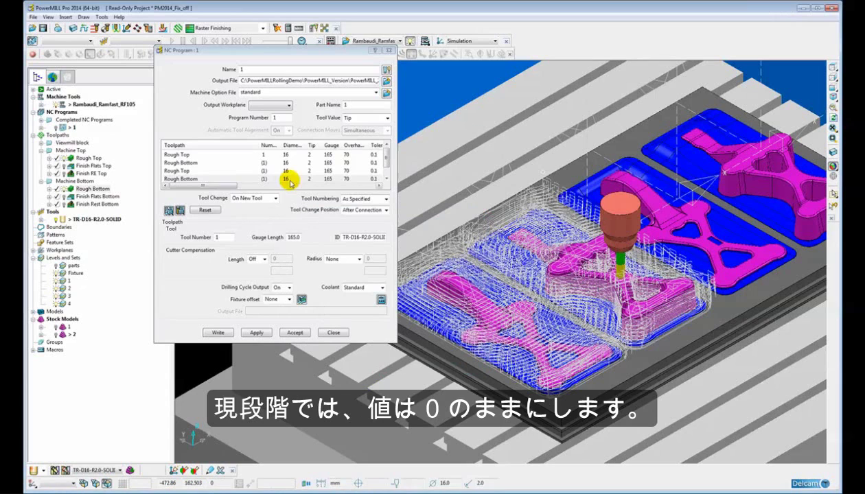
{"action": "left_click", "coordinate": [177, 154]}
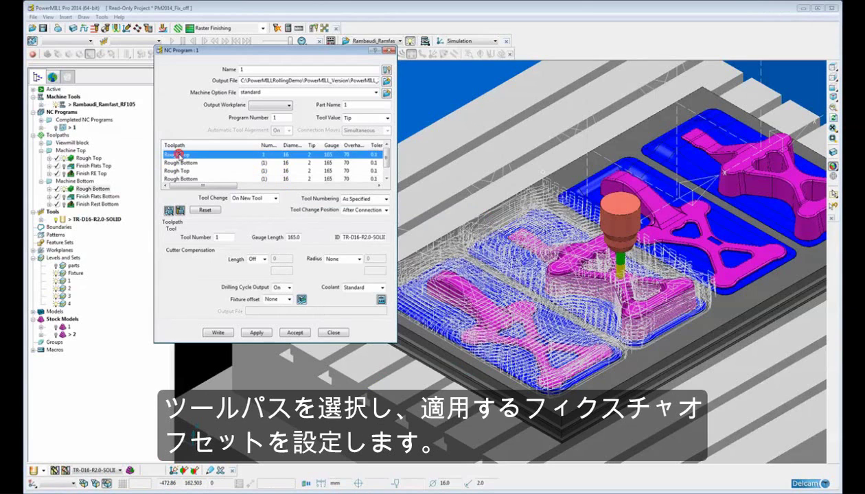
{"action": "left_click", "coordinate": [289, 300]}
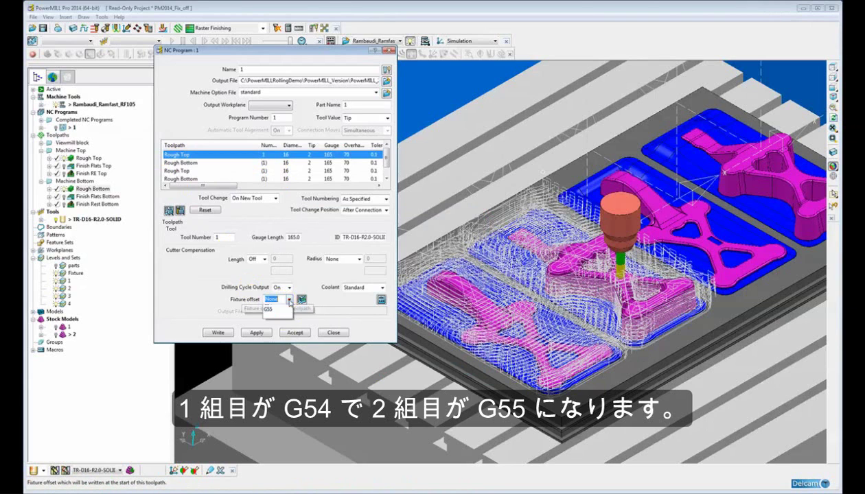
{"action": "left_click", "coordinate": [281, 316]}
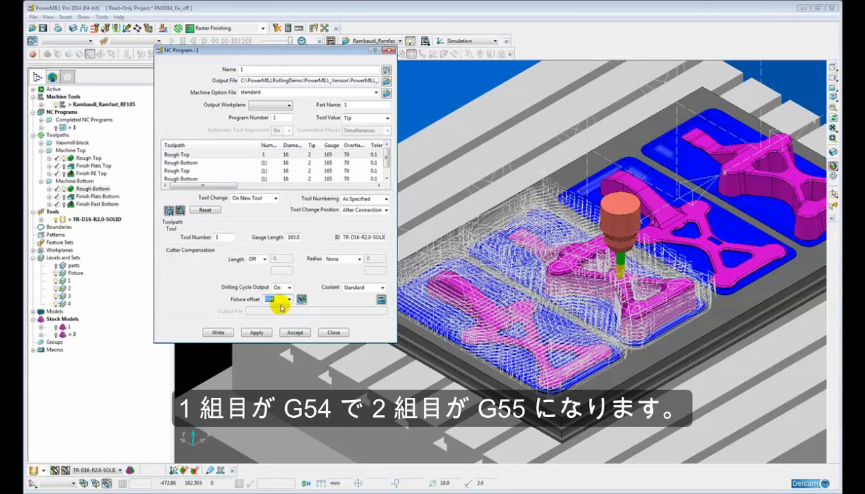
{"action": "left_click", "coordinate": [195, 165]}
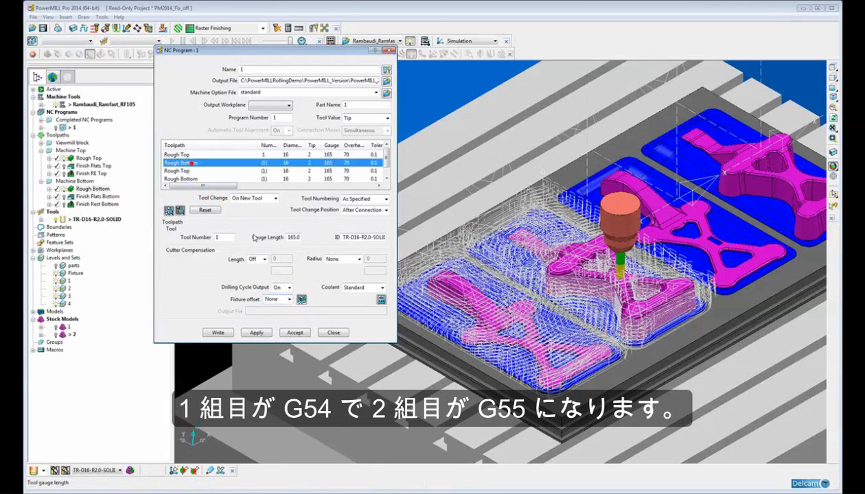
{"action": "left_click", "coordinate": [289, 300]}
{"action": "left_click", "coordinate": [281, 315]}
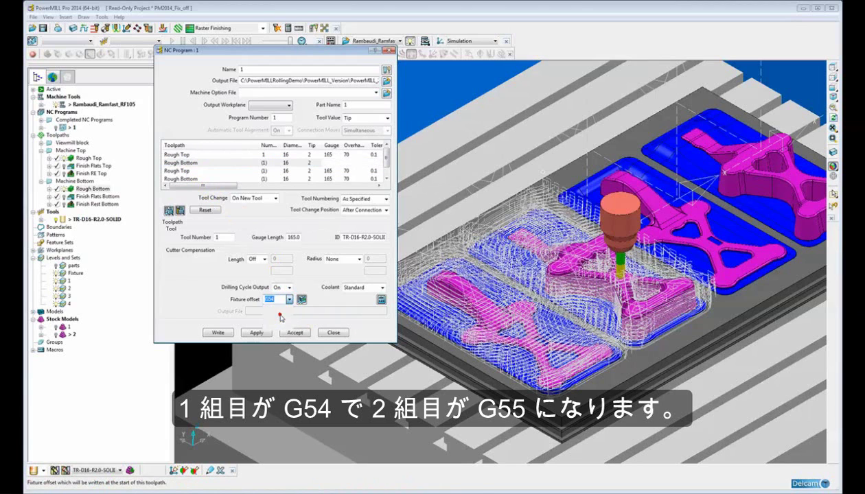
- Assign G54 to the second Rough Top and G55 to the second Rough Bottom
{"action": "left_click", "coordinate": [186, 172]}
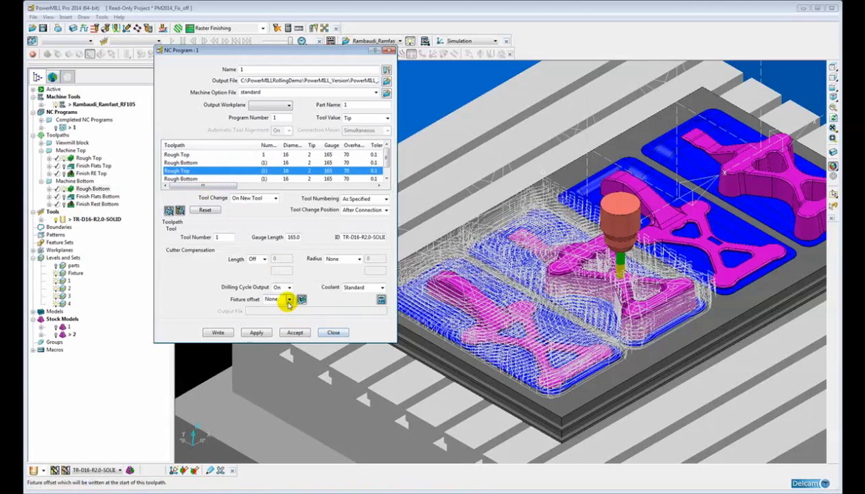
{"action": "left_click", "coordinate": [289, 299]}
{"action": "left_click", "coordinate": [280, 315]}
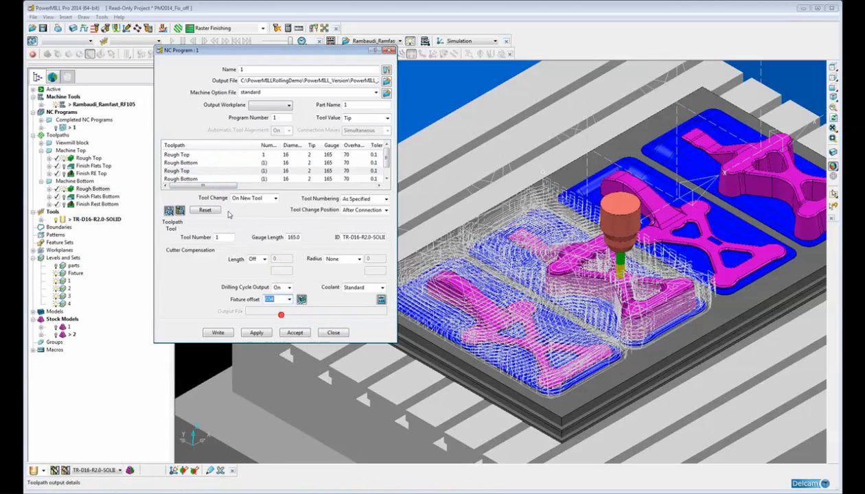
{"action": "left_click", "coordinate": [188, 178]}
{"action": "left_click", "coordinate": [289, 300]}
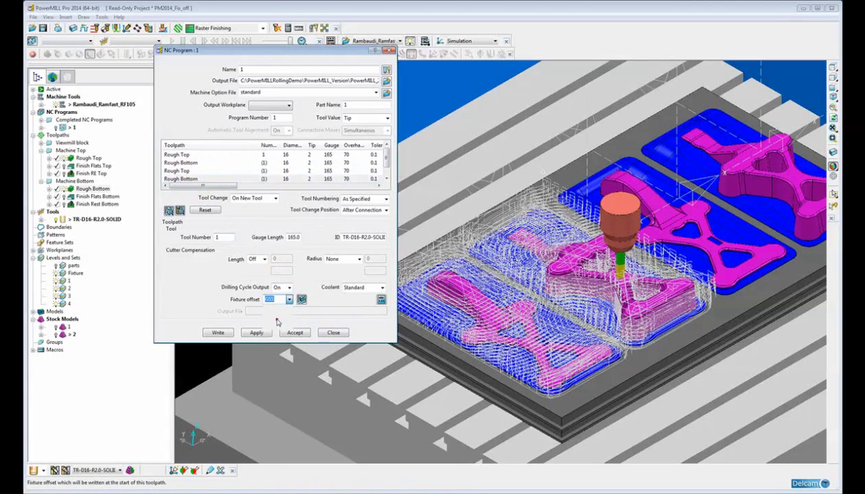
{"action": "left_click", "coordinate": [281, 324]}
{"action": "left_click_drag", "start_coordinate": [194, 186], "coordinate": [288, 187]}
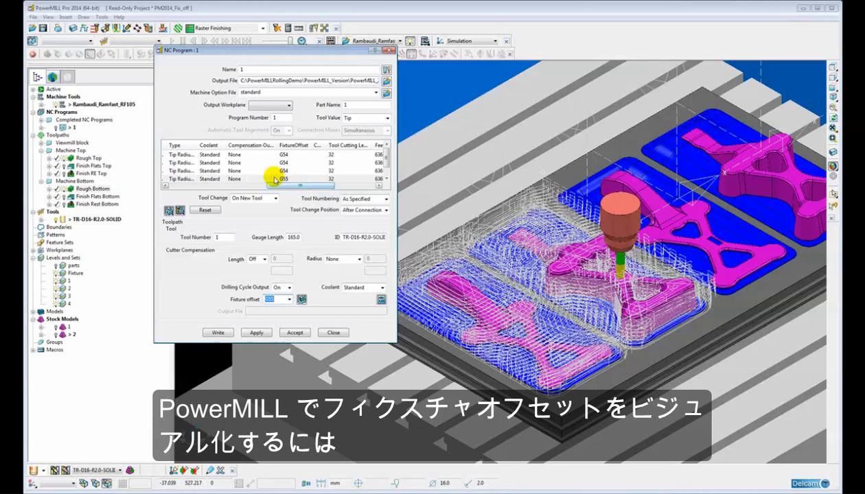
- Change the G55 fixture offset's X value to 452
{"action": "left_click", "coordinate": [301, 299]}
{"action": "left_click_drag", "start_coordinate": [357, 213], "coordinate": [287, 162]}
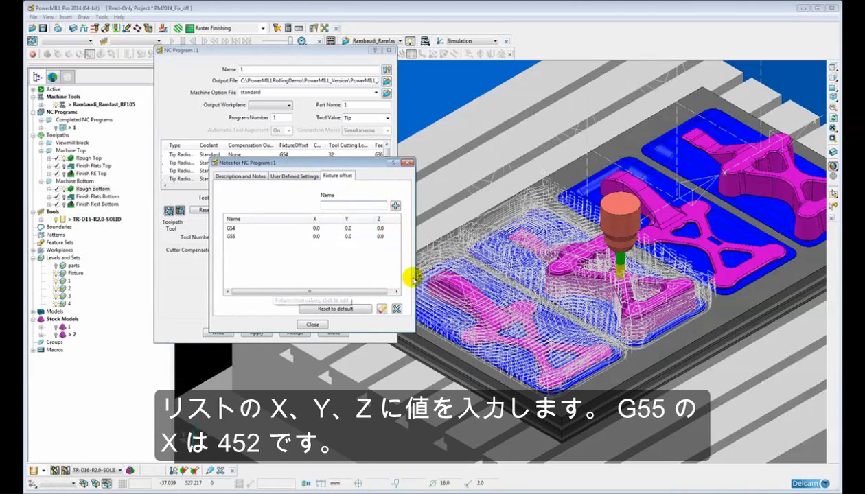
{"action": "left_click", "coordinate": [316, 235]}
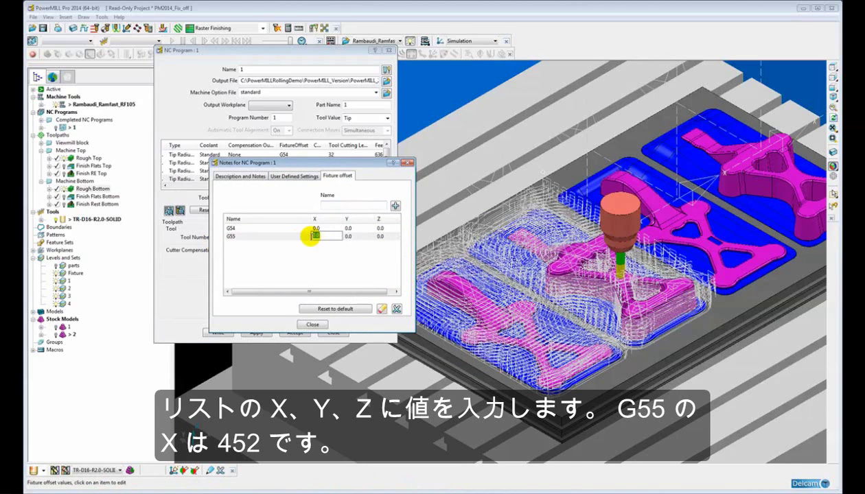
{"action": "type", "text": "452"}
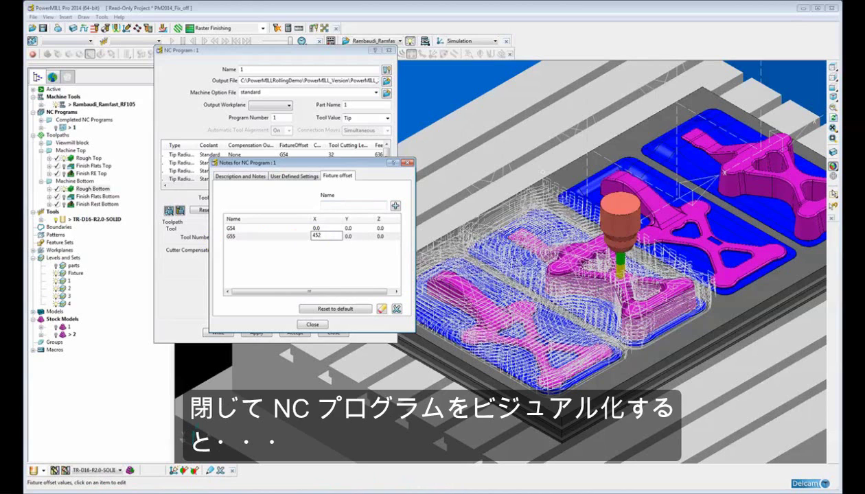
{"action": "left_click", "coordinate": [312, 324]}
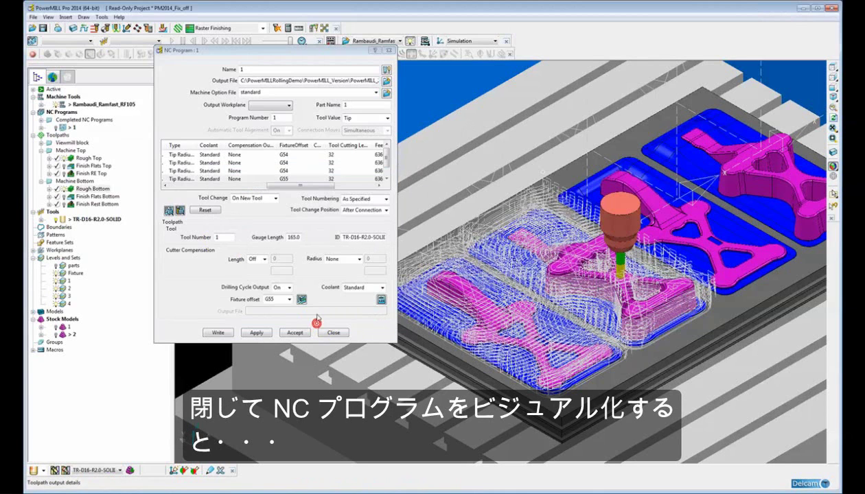
- Switch the third toolpath in NC program 1 to fixture offset G55
{"action": "left_click", "coordinate": [55, 128]}
{"action": "left_click", "coordinate": [55, 127]}
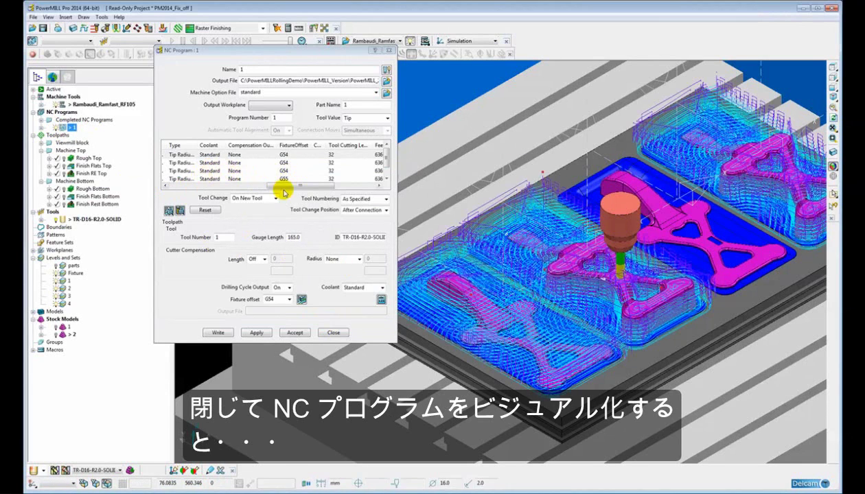
{"action": "left_click_drag", "start_coordinate": [280, 186], "coordinate": [264, 186]}
{"action": "left_click", "coordinate": [201, 171]}
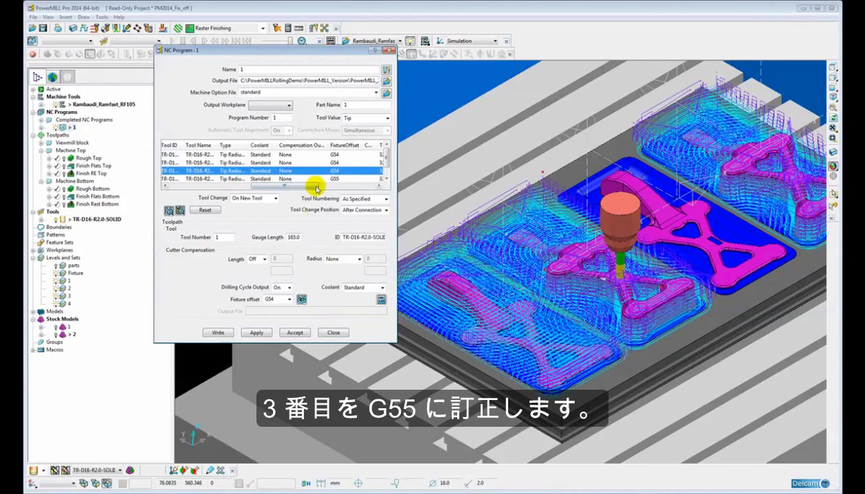
{"action": "left_click", "coordinate": [289, 300]}
{"action": "left_click", "coordinate": [278, 320]}
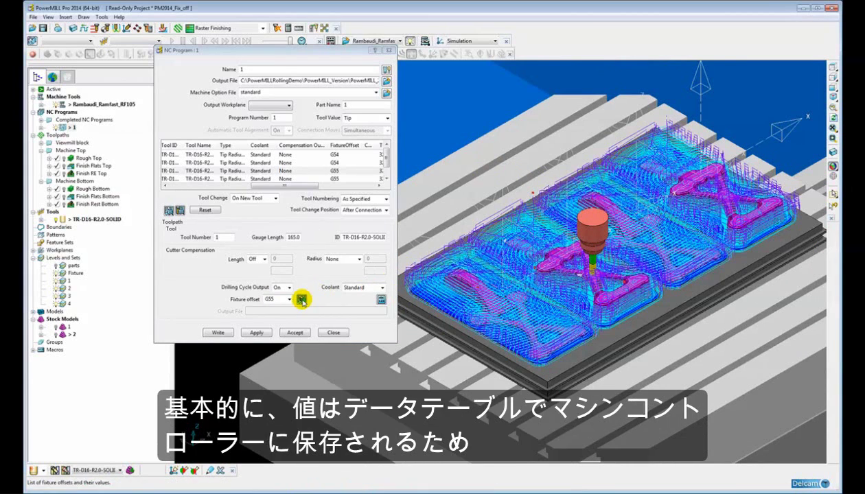
- Verify G55 X reads 452.0, then close the Notes and NC Program dialogs
{"action": "left_click", "coordinate": [301, 300]}
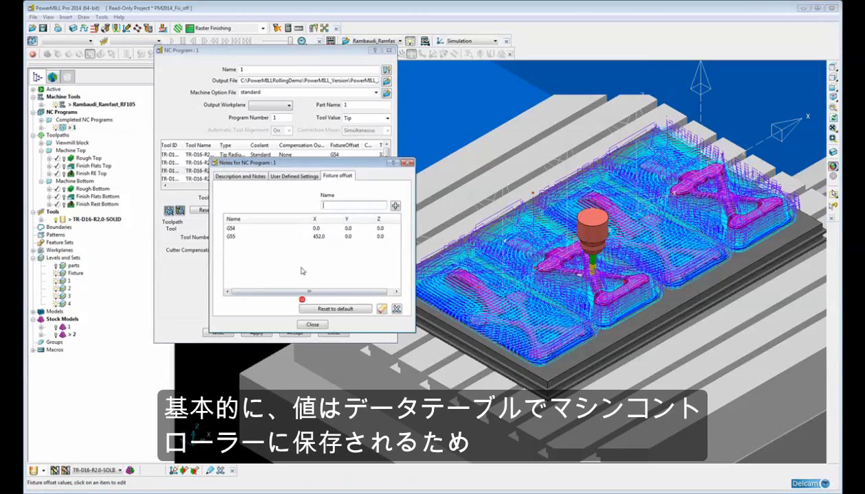
{"action": "left_click", "coordinate": [318, 237]}
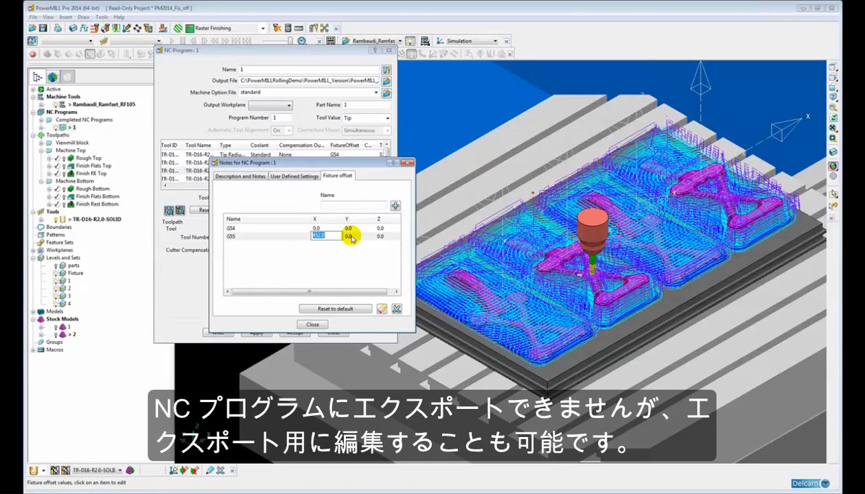
{"action": "left_click", "coordinate": [312, 324]}
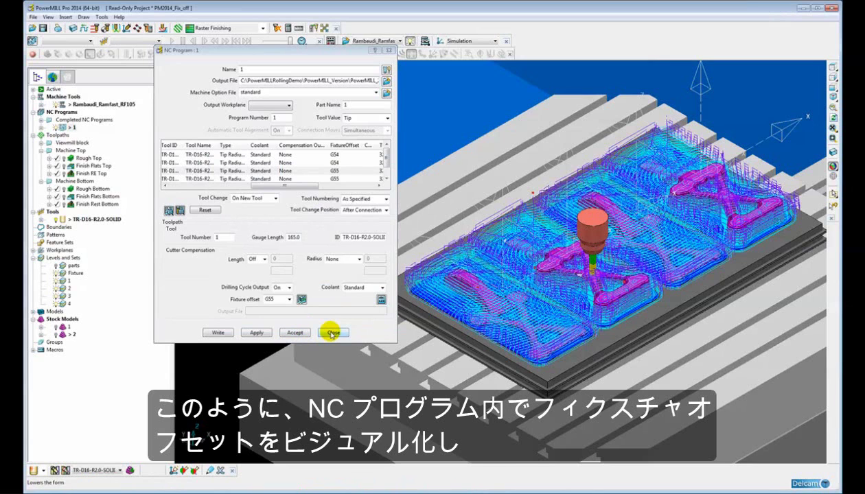
{"action": "left_click", "coordinate": [332, 334]}
- Load NC program 1 into the machine simulation and play it
{"action": "scroll", "coordinate": [567, 287], "scroll_direction": "down", "scroll_amount": 2}
{"action": "middle_click_drag", "start_coordinate": [567, 287], "coordinate": [459, 292]}
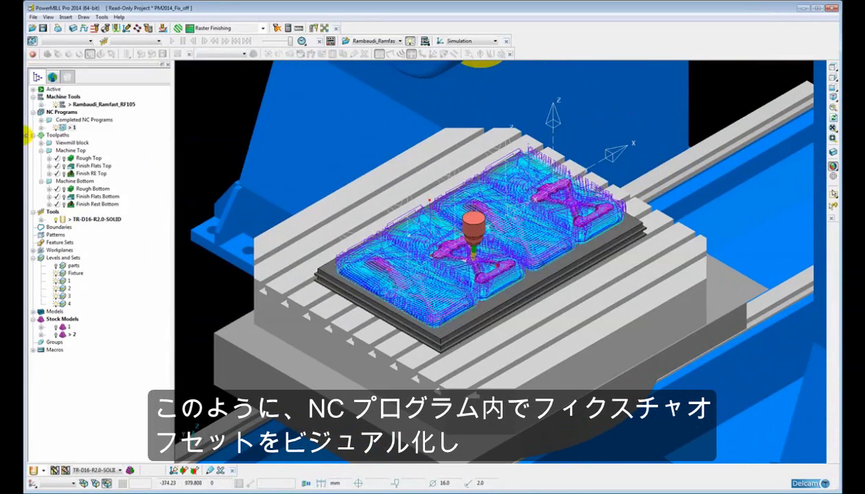
{"action": "left_click", "coordinate": [59, 41]}
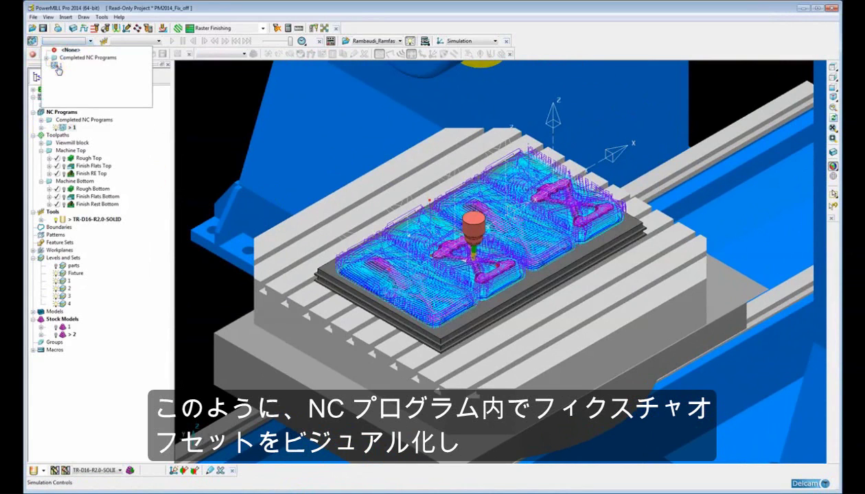
{"action": "left_click", "coordinate": [103, 64]}
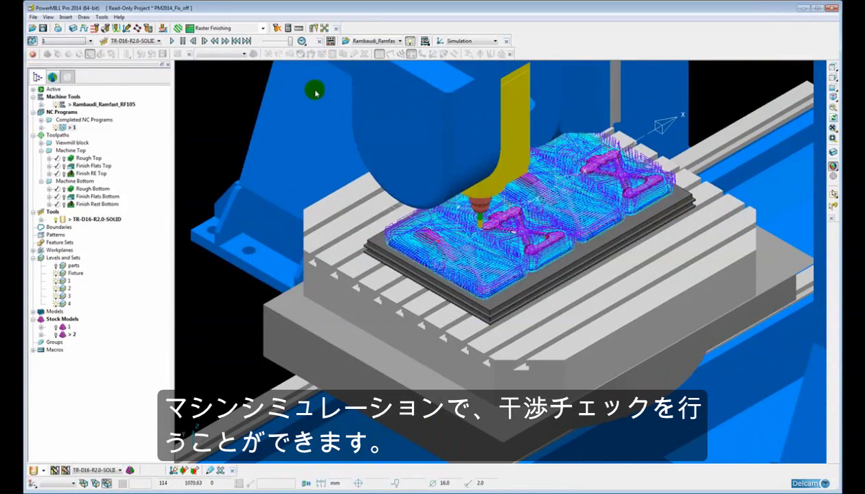
{"action": "left_click", "coordinate": [172, 41]}
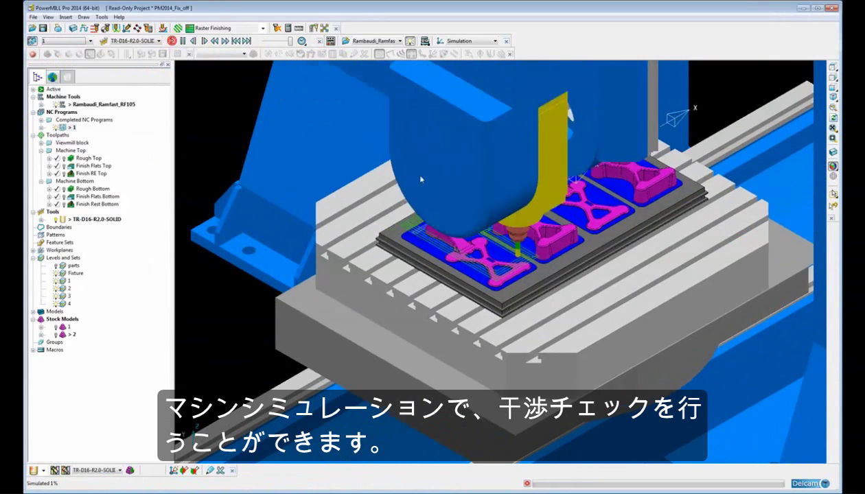